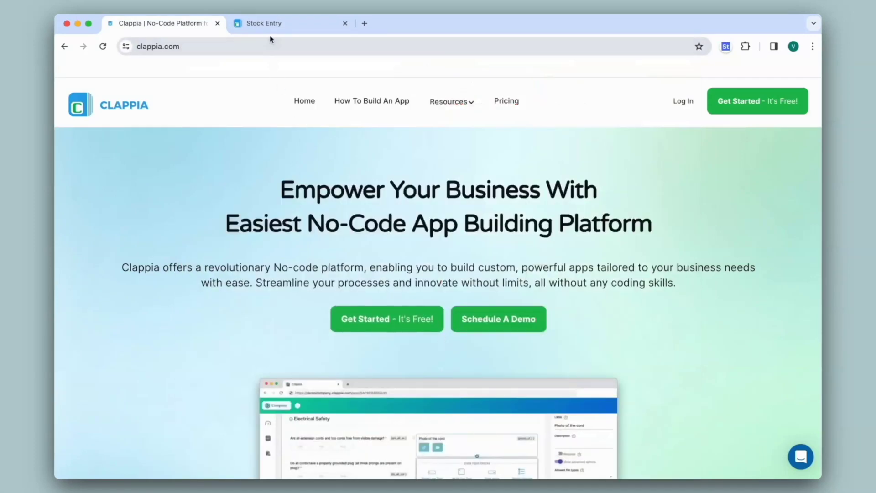
# Open the Stock Entry app for design and go to its workflows
pyautogui.click(273, 25)
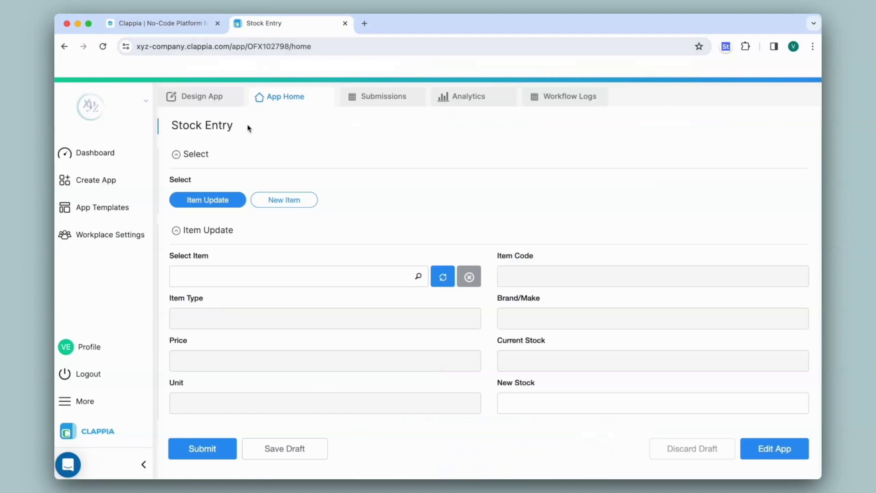
pyautogui.click(213, 103)
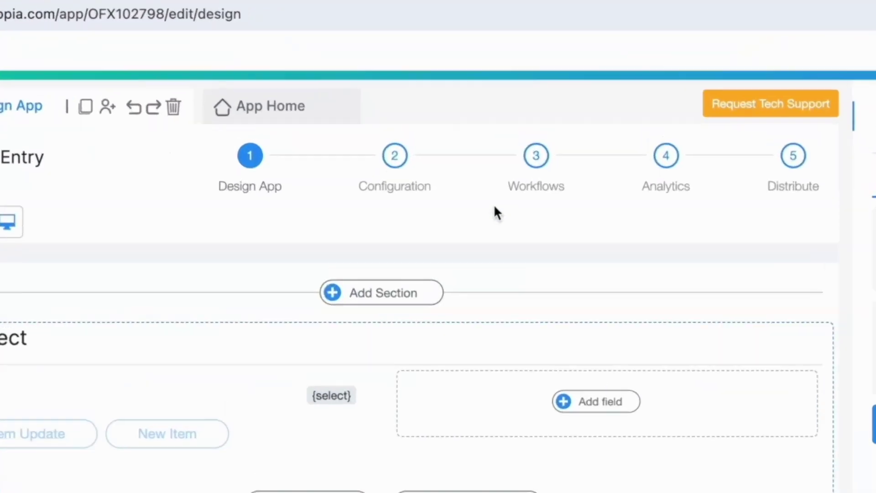
pyautogui.click(484, 134)
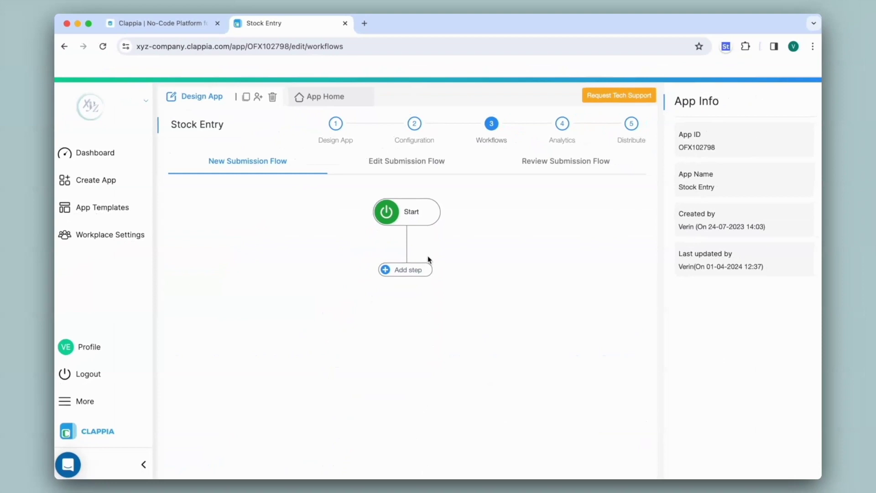
# Add an If step under Start in the New Submission Flow, with an Email step beneath it
pyautogui.click(418, 272)
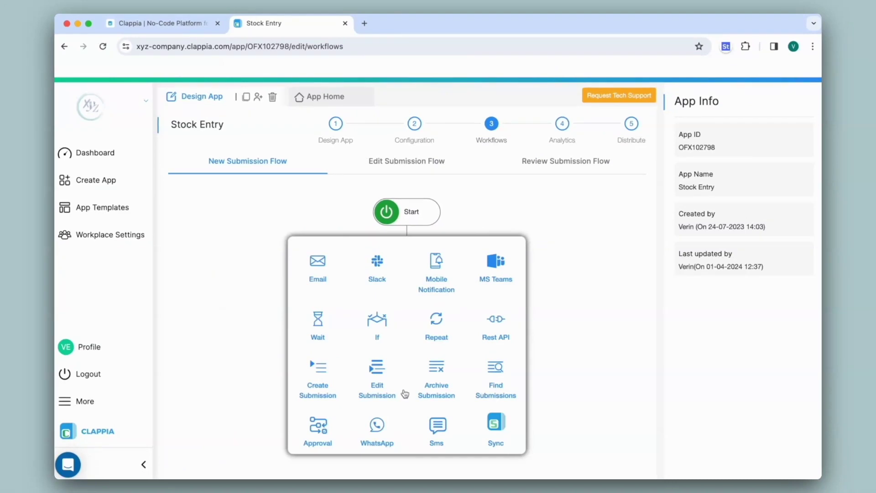
pyautogui.click(376, 322)
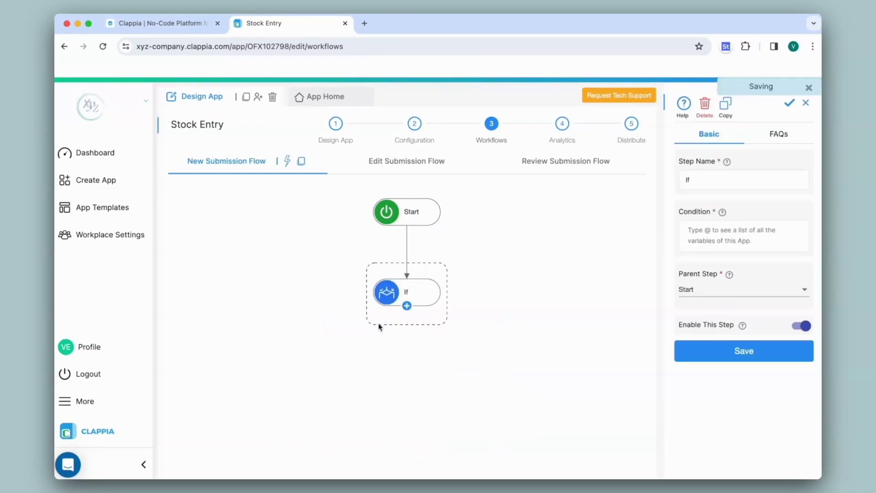
pyautogui.click(407, 307)
pyautogui.click(319, 349)
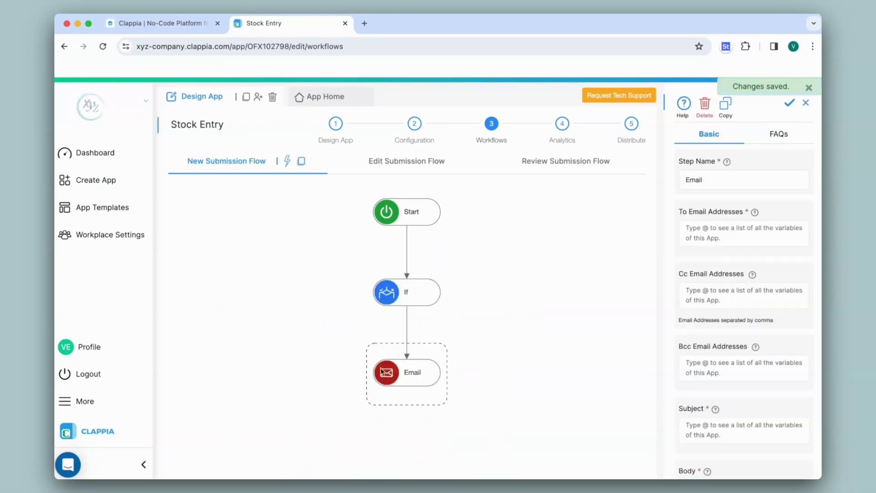
pyautogui.click(407, 388)
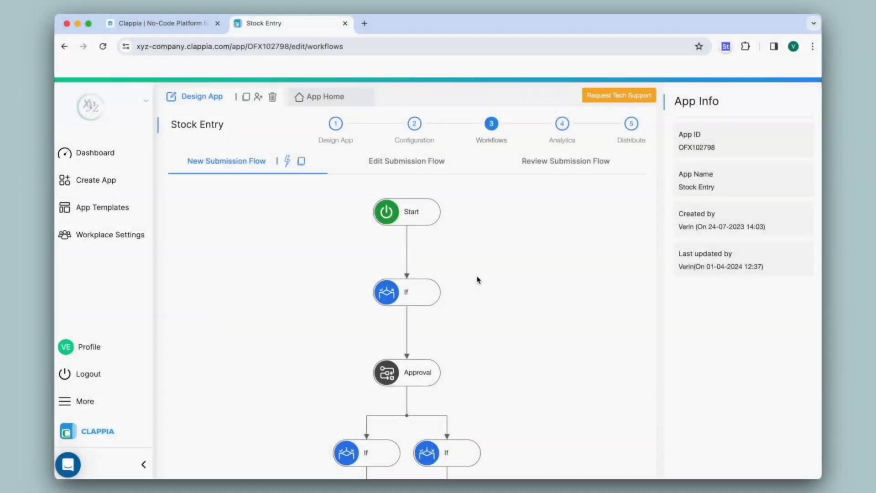
# Copy the New Submission Flow workflow into the same flow, placing the copy under the Start {start} node
pyautogui.scroll(-3, 477, 280)
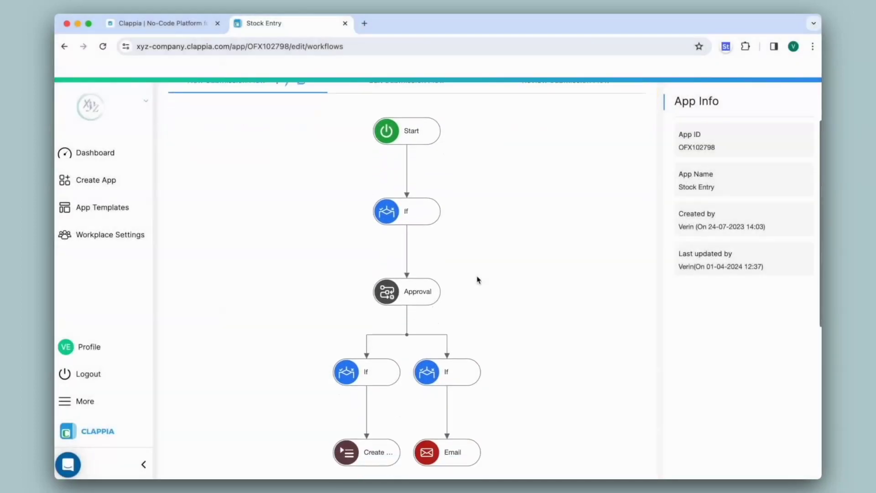
pyautogui.moveTo(382, 461)
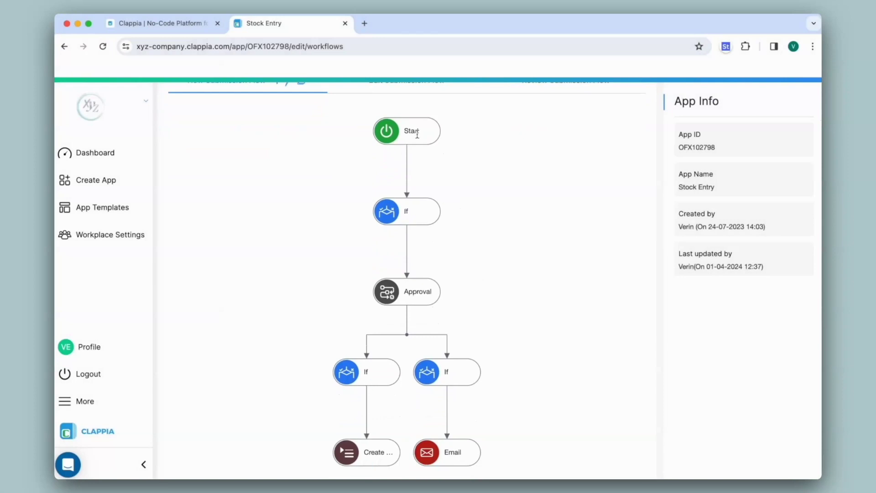
pyautogui.scroll(3, 490, 283)
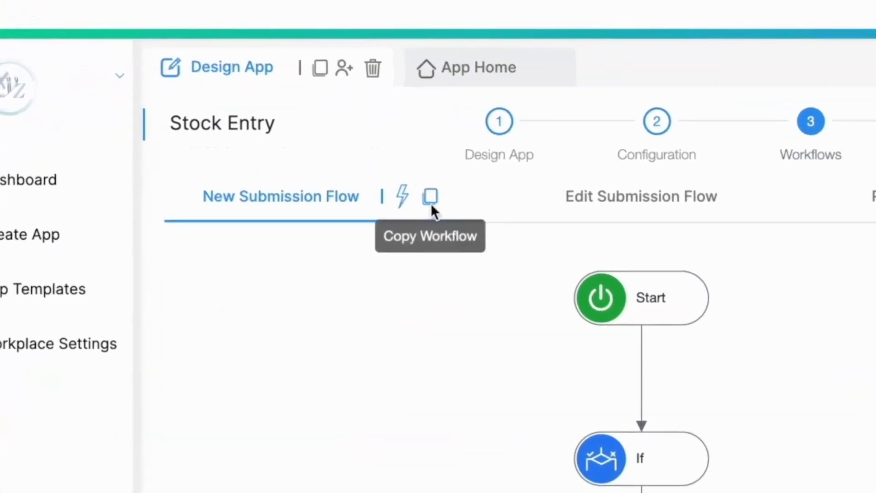
pyautogui.click(430, 197)
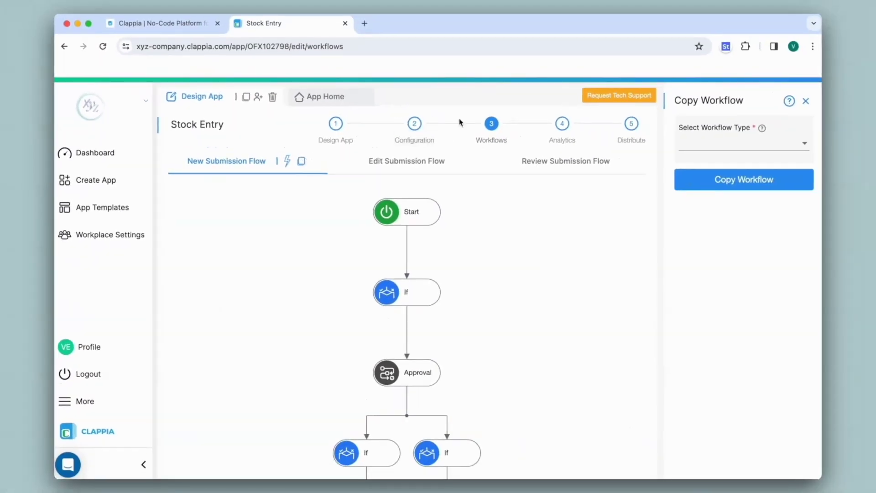
pyautogui.click(695, 144)
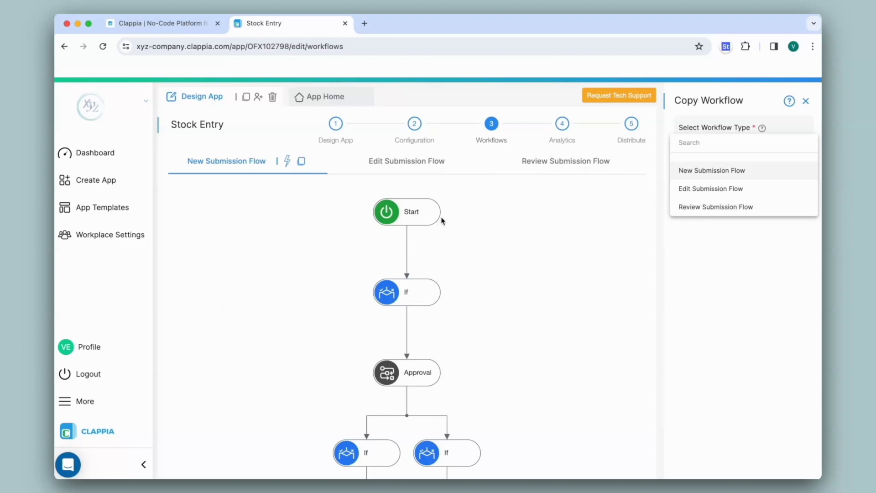
pyautogui.click(696, 172)
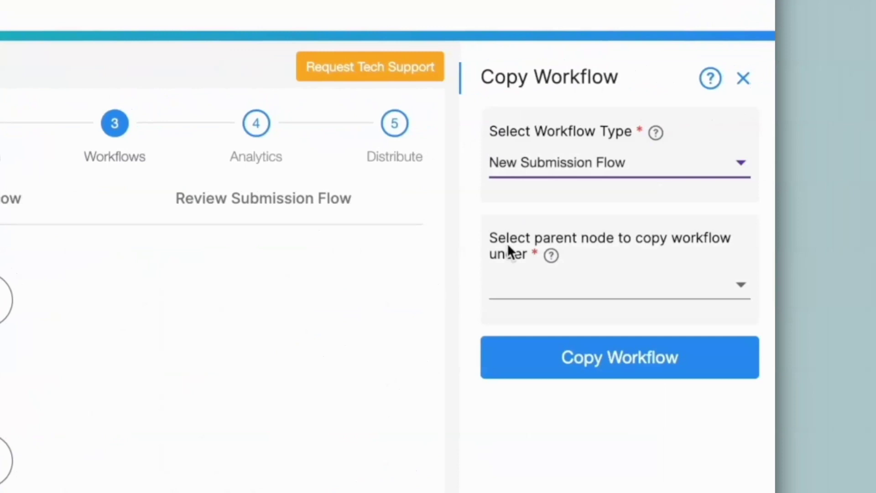
pyautogui.click(531, 283)
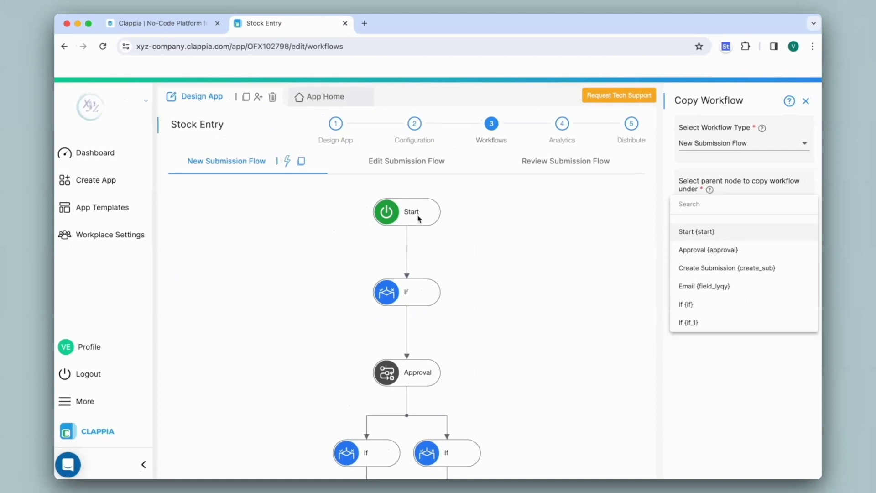
pyautogui.click(700, 230)
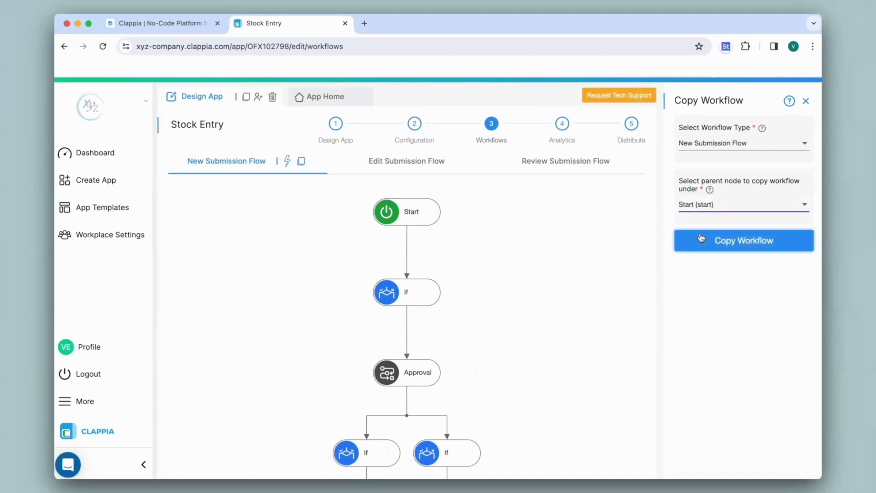
pyautogui.scroll(-3, 560, 236)
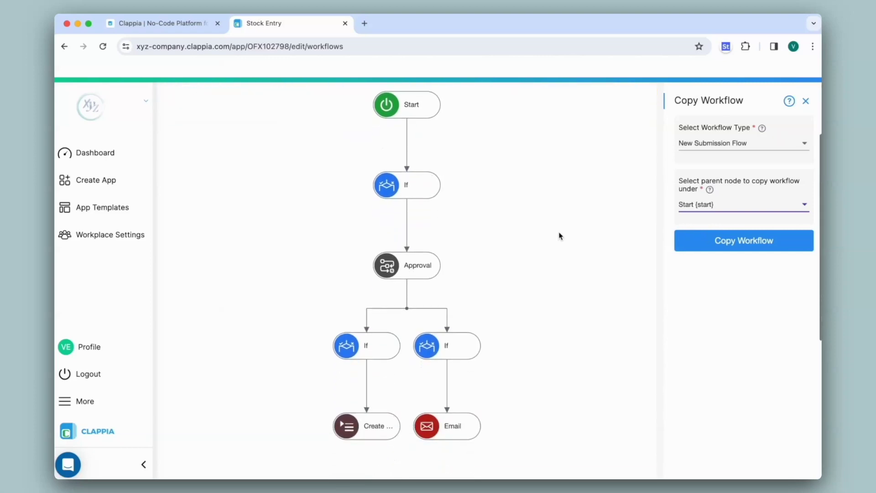
pyautogui.moveTo(338, 343)
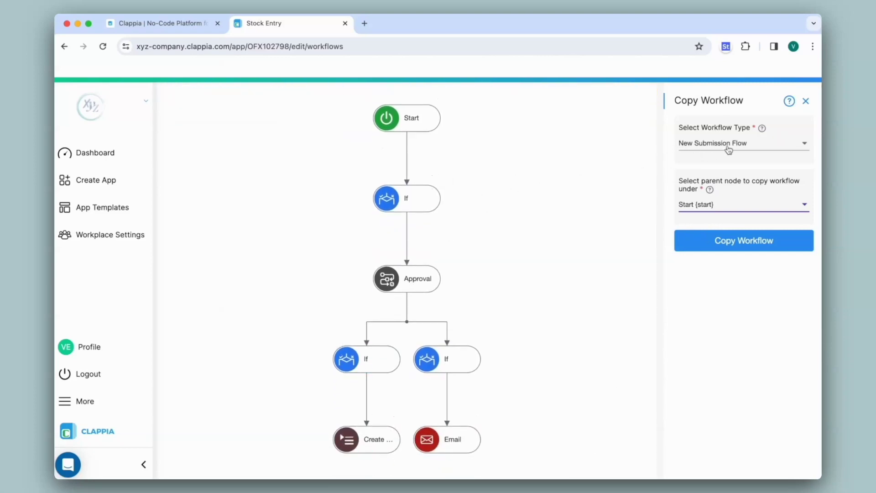
pyautogui.click(743, 240)
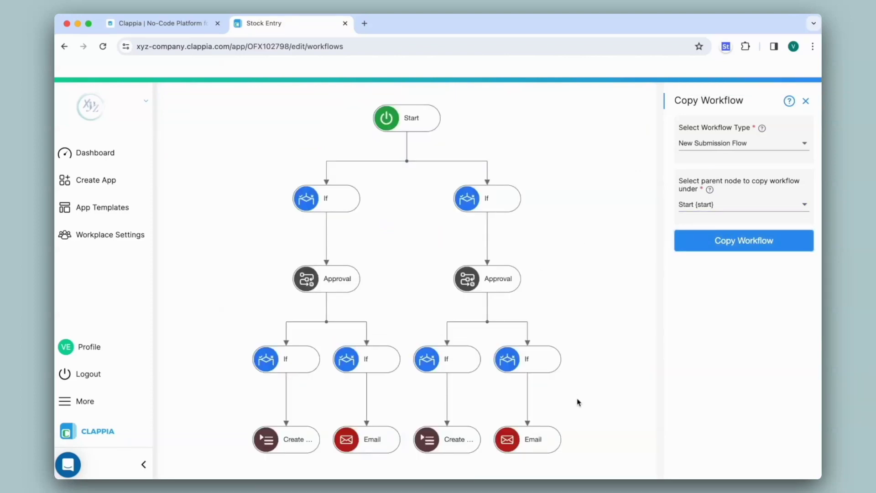
# Set the condition of the copied branch's first If step to {select}="Item Update" and save it
pyautogui.click(329, 204)
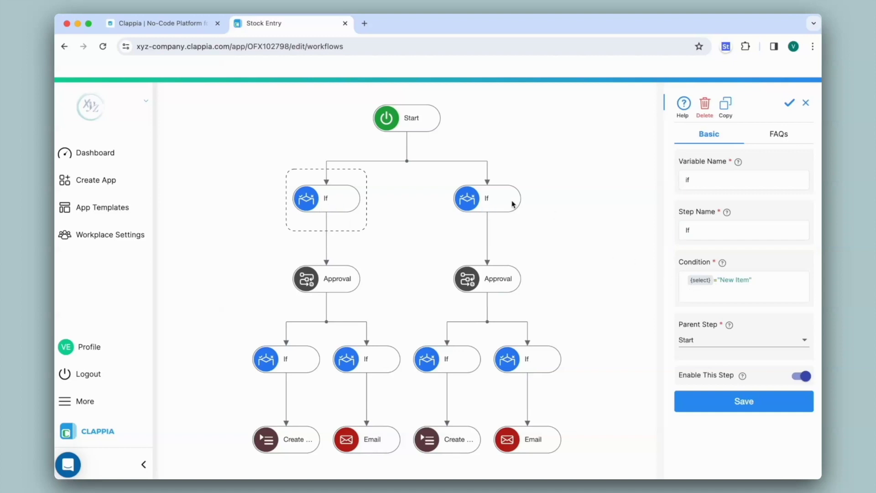
pyautogui.click(469, 195)
pyautogui.click(288, 359)
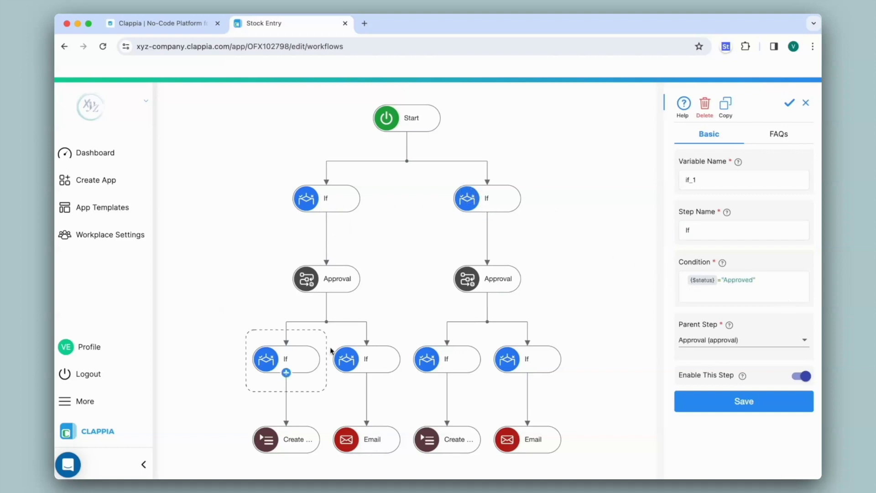
pyautogui.click(470, 365)
pyautogui.click(497, 199)
pyautogui.click(750, 281)
pyautogui.press('BackSpace')
pyautogui.press('BackSpace')
pyautogui.press('BackSpace')
pyautogui.press('BackSpace')
pyautogui.press('BackSpace')
pyautogui.press('BackSpace')
pyautogui.press('BackSpace')
pyautogui.press('BackSpace')
pyautogui.write('Item Update')
pyautogui.click(770, 401)
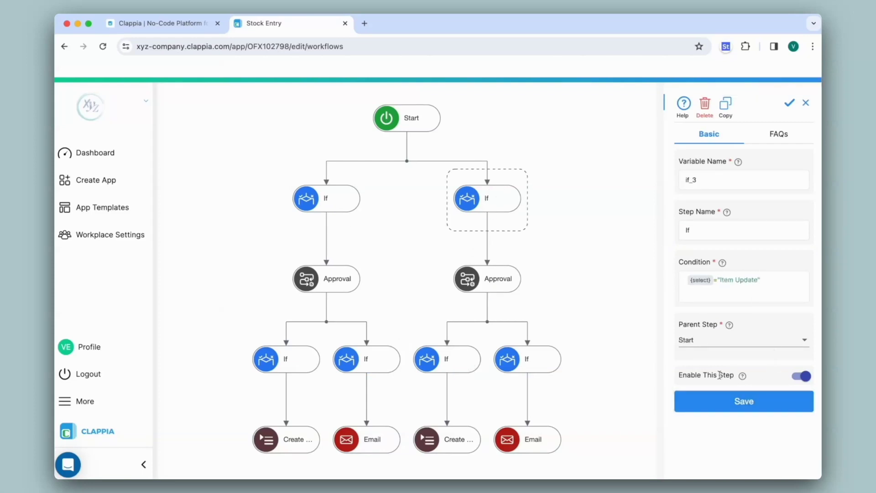
# Copy the New Submission Flow workflow into the Edit Submission Flow under its Start {start} node
pyautogui.scroll(3, 582, 344)
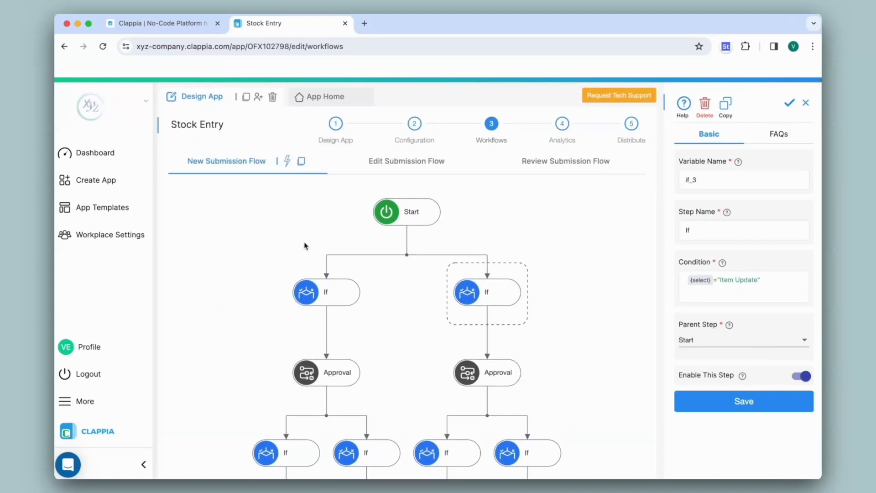
pyautogui.click(433, 162)
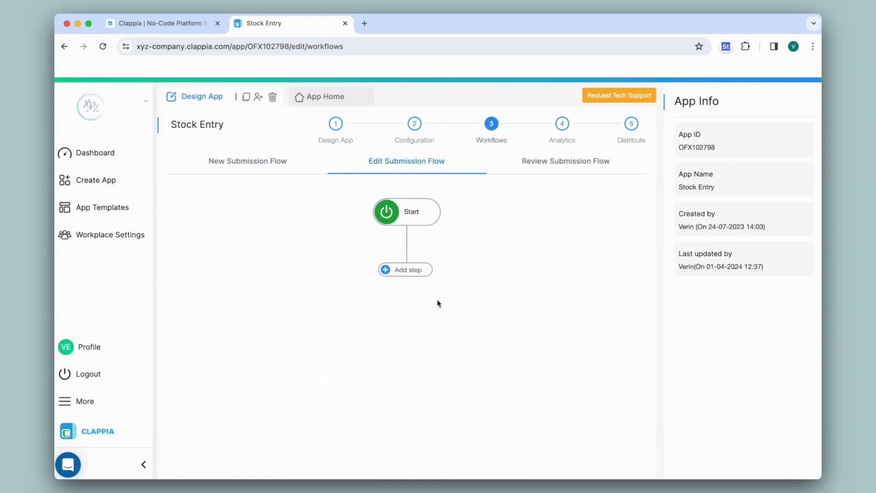
pyautogui.click(269, 158)
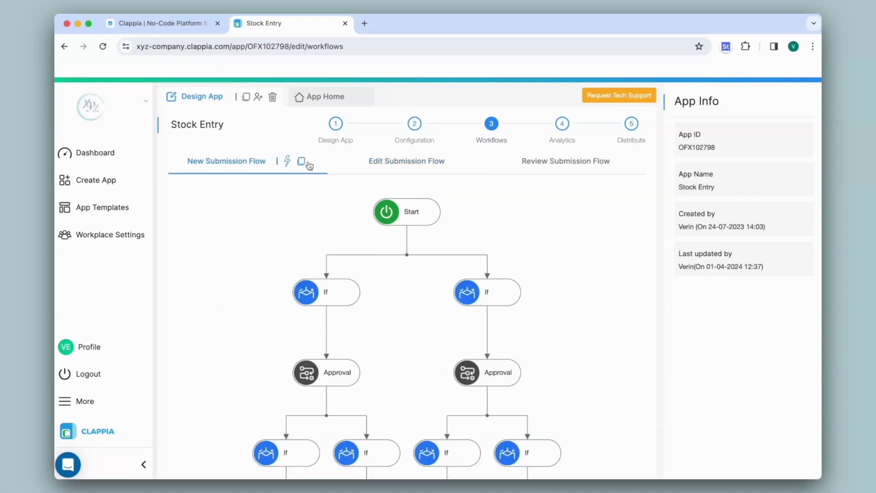
pyautogui.click(307, 163)
pyautogui.click(725, 146)
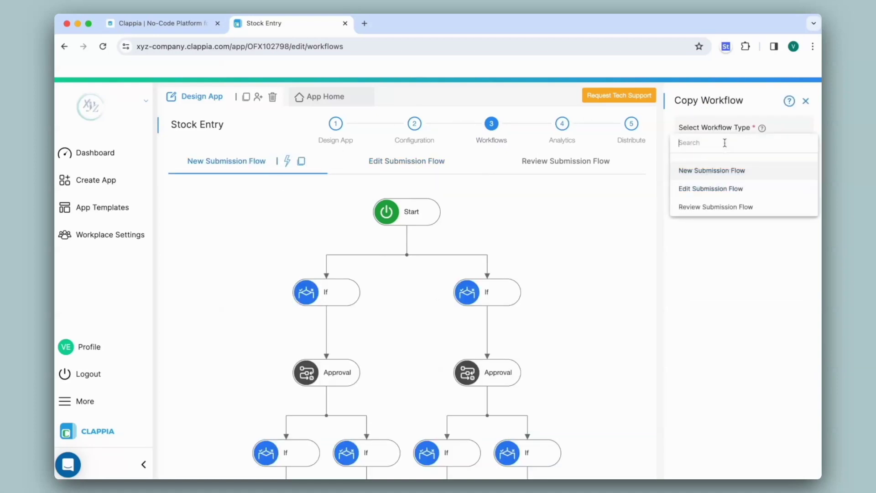
pyautogui.click(698, 190)
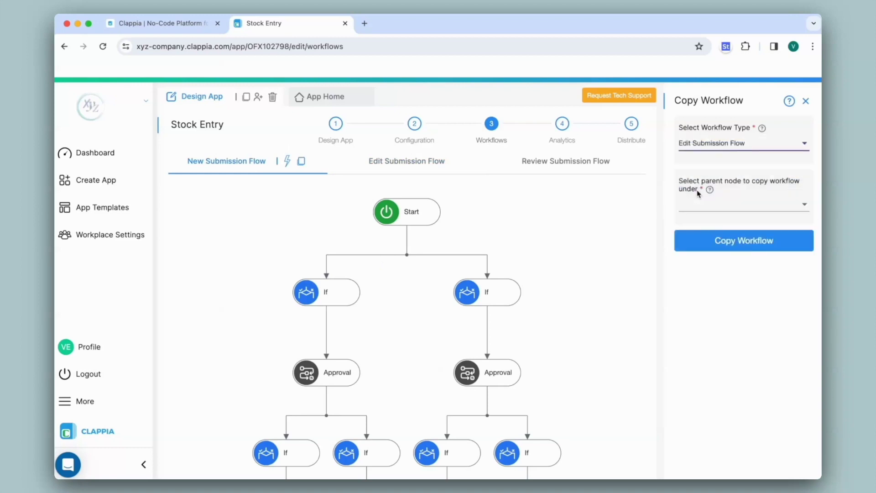
pyautogui.click(754, 203)
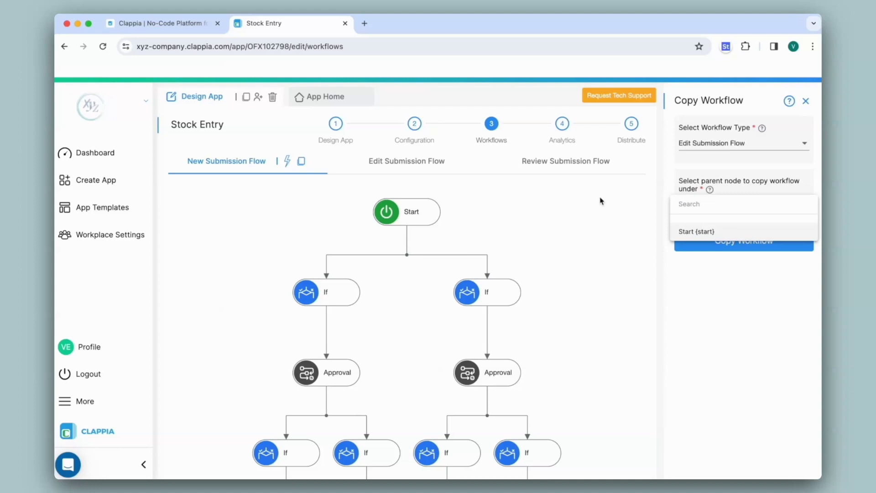
pyautogui.click(433, 168)
pyautogui.click(696, 230)
pyautogui.click(743, 243)
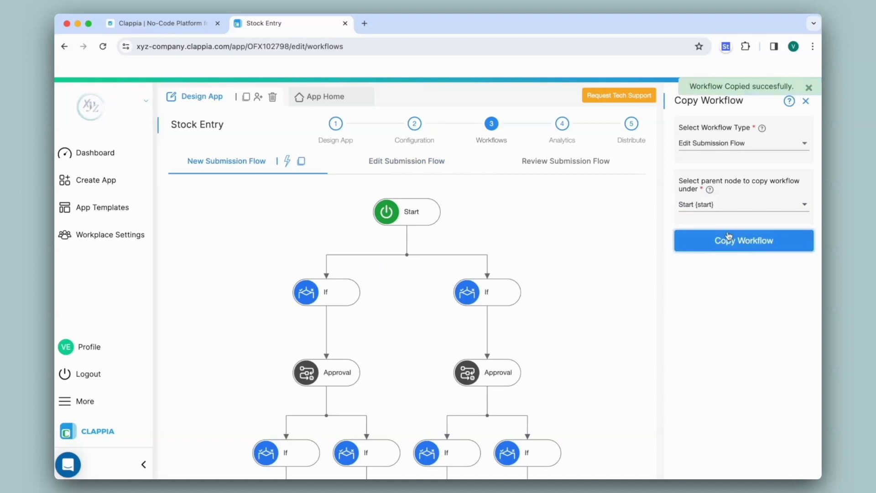
# In the Edit Submission Flow, set the parent step of the "Item Update" If step to If (if) and save it
pyautogui.click(435, 168)
pyautogui.scroll(-1, 607, 221)
pyautogui.scroll(-1, 612, 226)
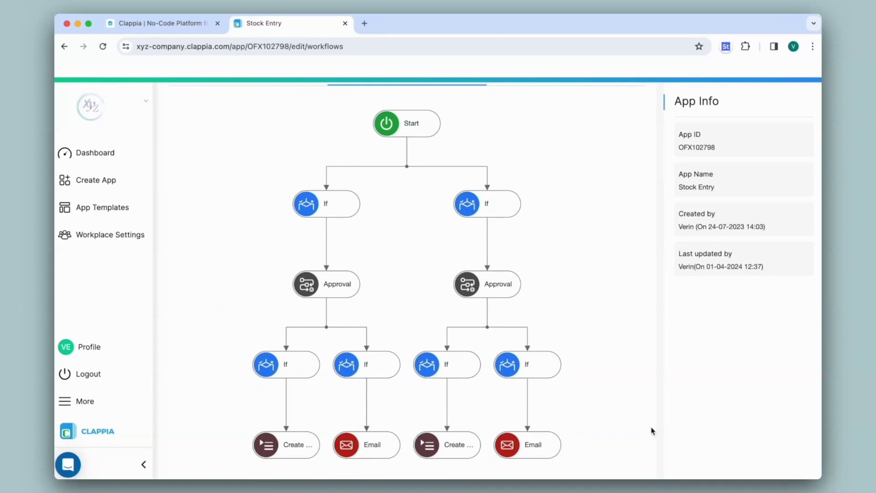
pyautogui.click(330, 203)
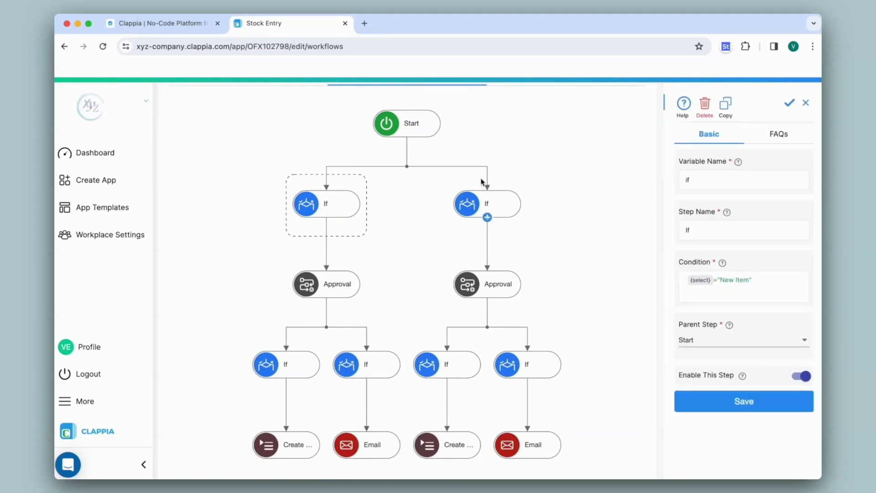
pyautogui.click(504, 201)
pyautogui.scroll(2, 587, 206)
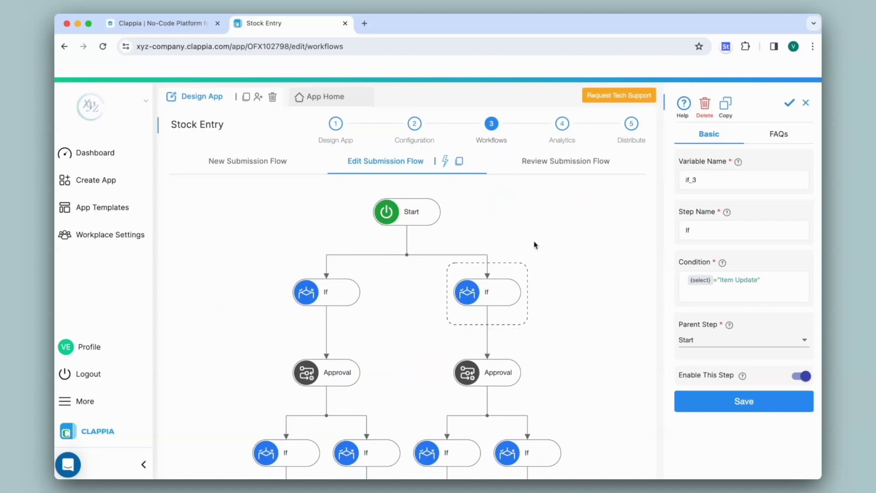
pyautogui.moveTo(506, 291)
pyautogui.click(698, 344)
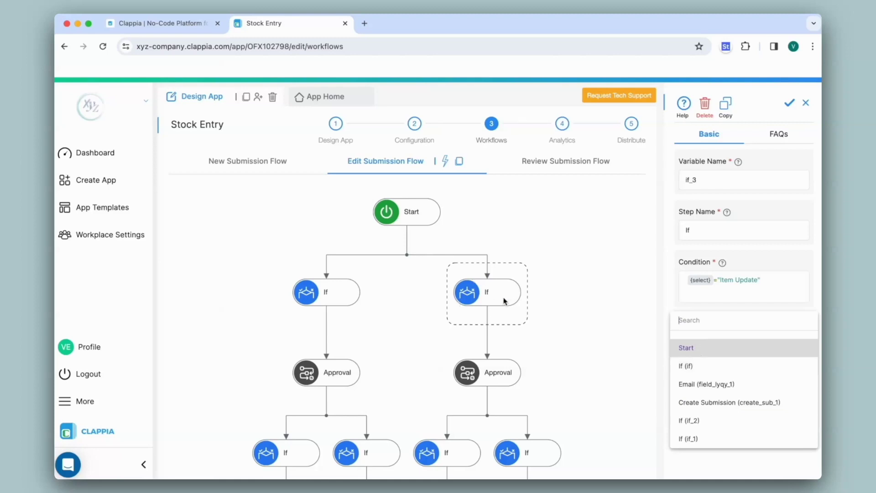
pyautogui.click(685, 365)
pyautogui.click(730, 401)
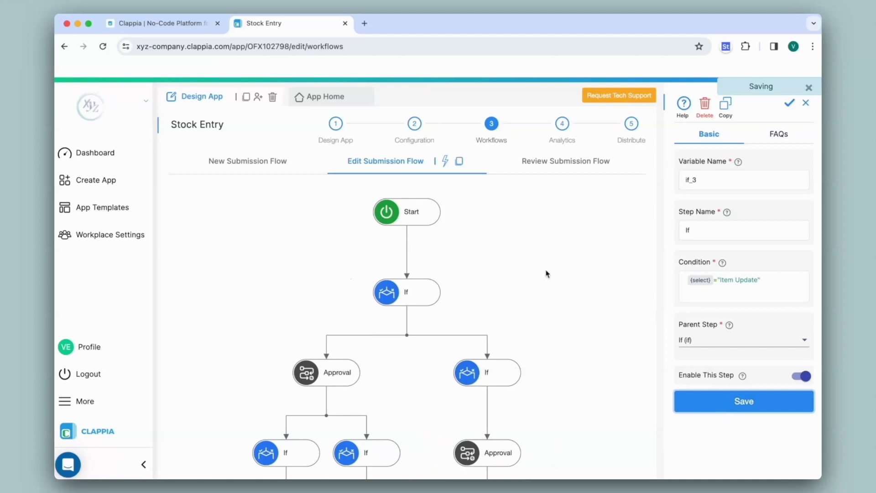
pyautogui.scroll(-3, 555, 281)
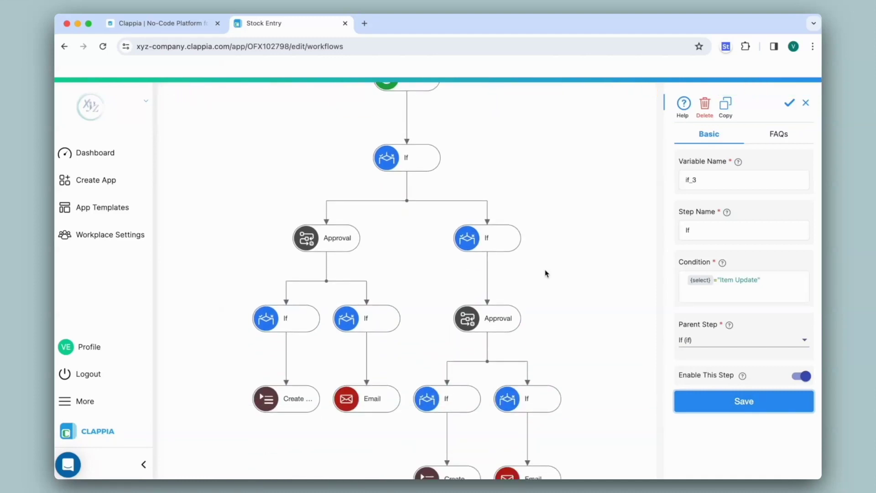
pyautogui.scroll(-1, 545, 274)
pyautogui.scroll(5, 545, 274)
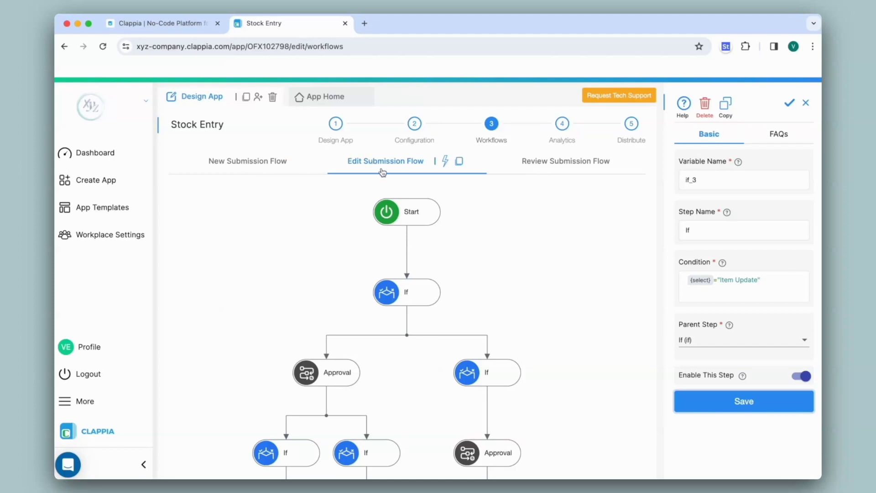
# View the Stock Entry app's submissions and its Review Submission Flow
pyautogui.click(338, 98)
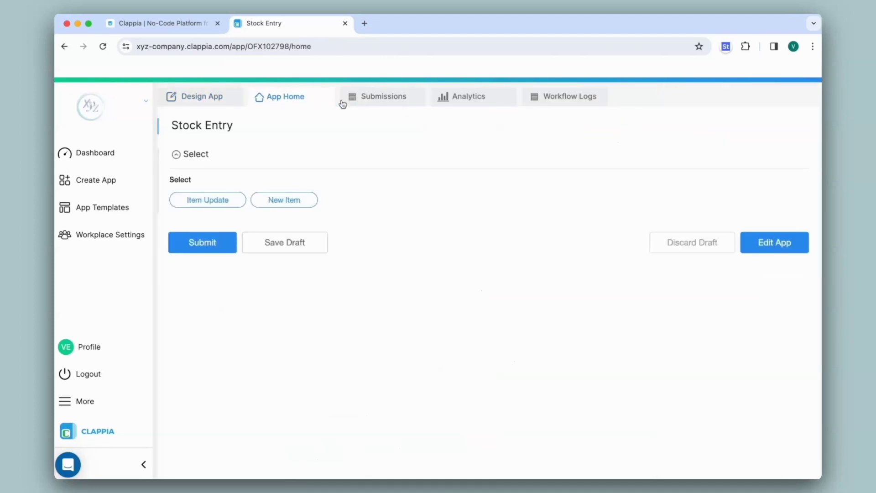
pyautogui.click(391, 97)
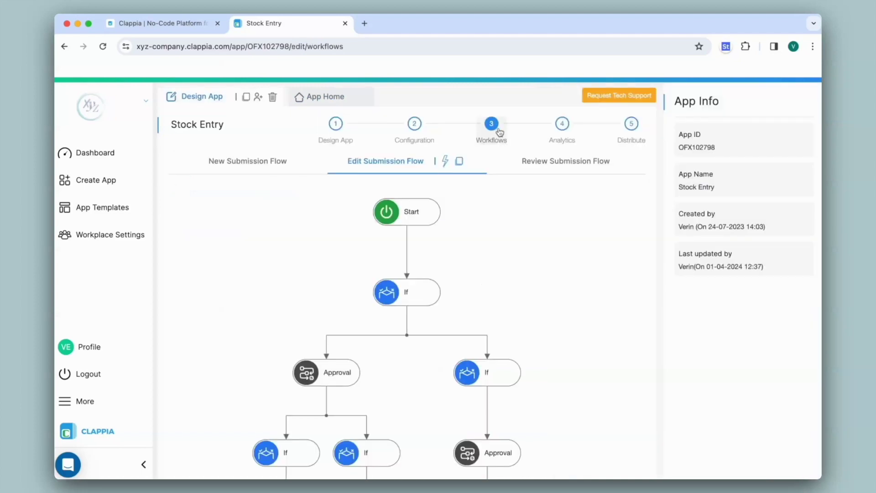
pyautogui.click(567, 171)
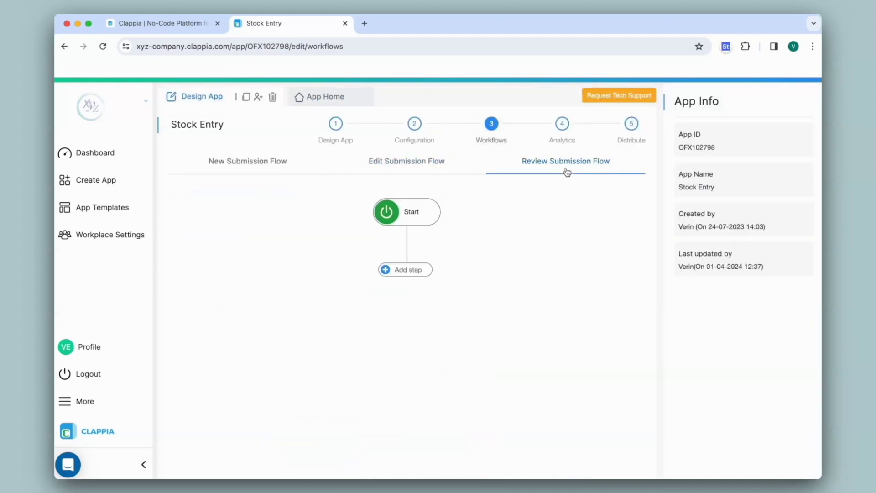
# Open the status update options for the Item06 laptop submission in the app's submissions
pyautogui.click(340, 101)
pyautogui.click(376, 96)
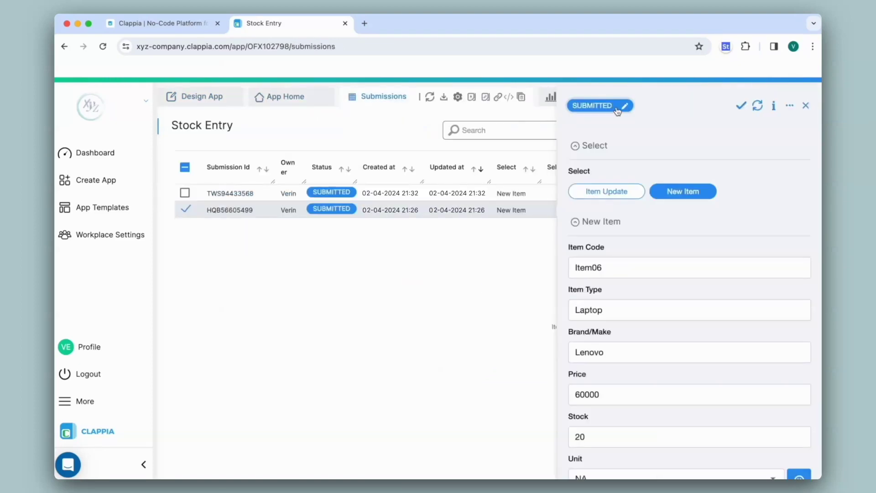
pyautogui.click(617, 108)
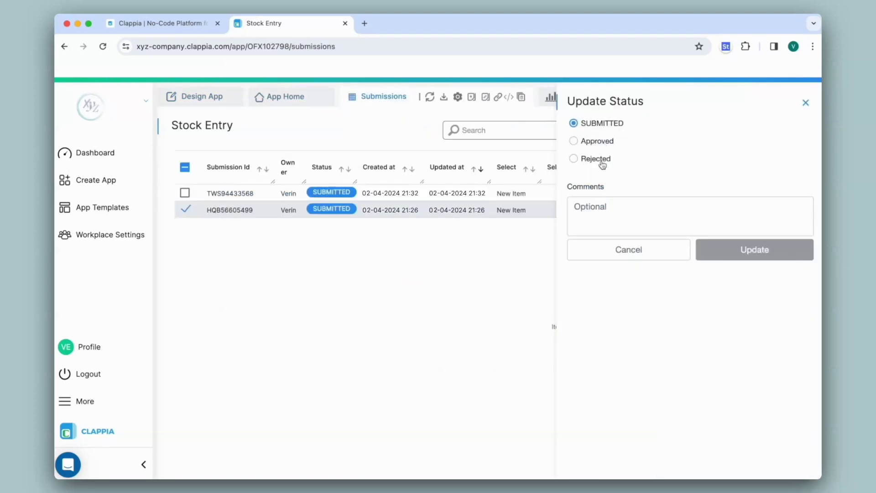
# In the Edit Submission Flow, copy the {select}="New Item" If step under Start and delete the copy
pyautogui.click(209, 98)
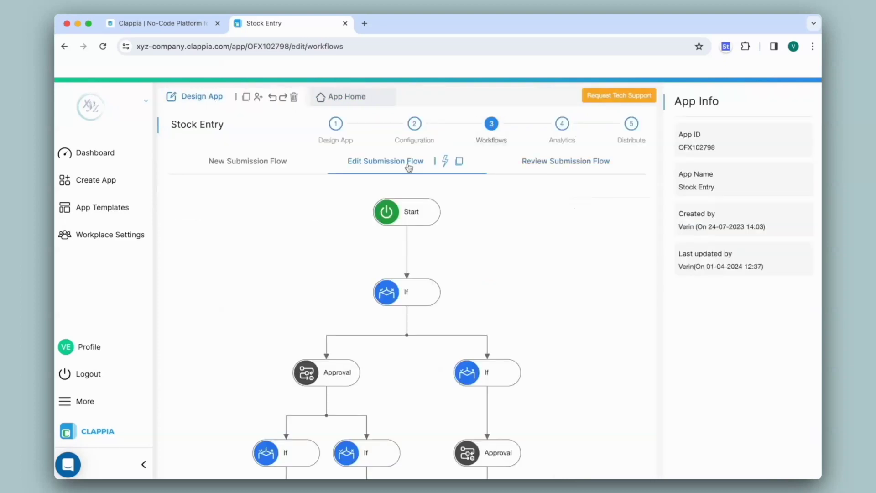
pyautogui.click(410, 297)
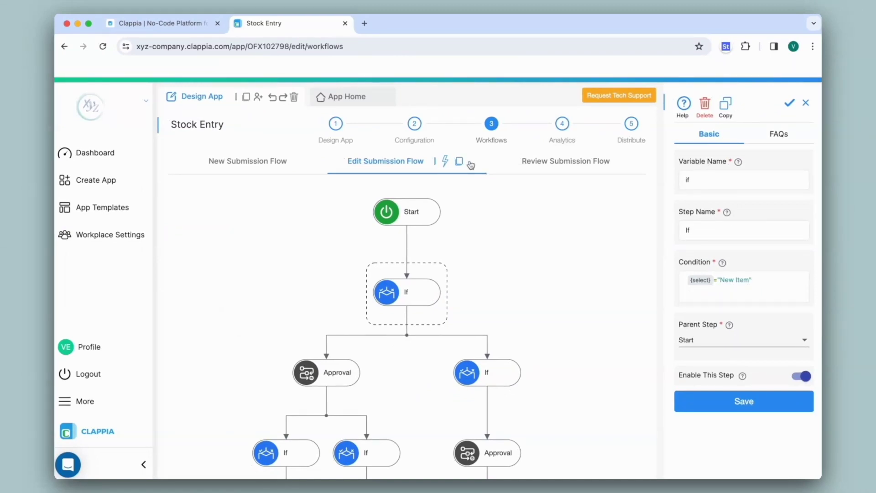
pyautogui.click(727, 106)
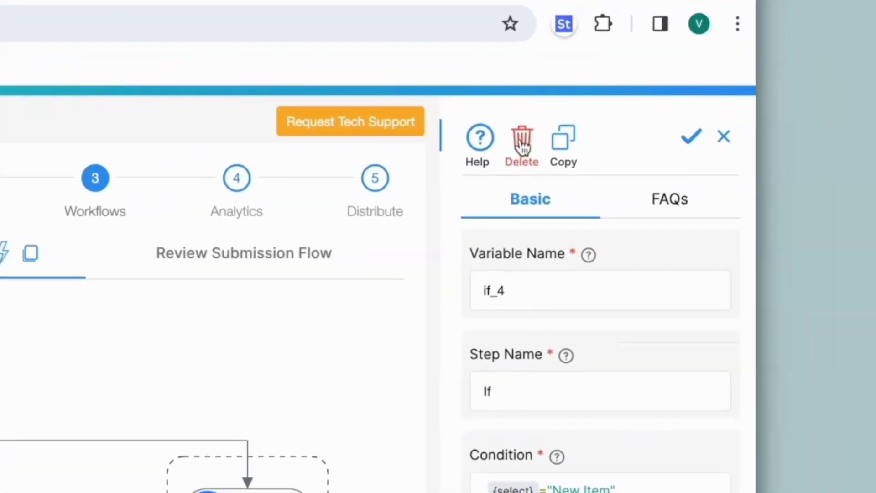
pyautogui.click(522, 143)
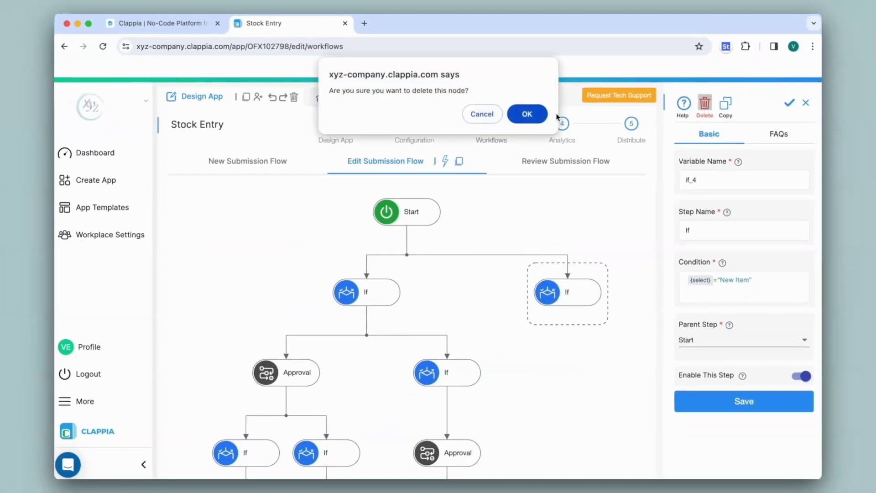
pyautogui.click(527, 114)
# Delete the {select}="Item Update" If step from the Edit Submission Flow
pyautogui.click(504, 371)
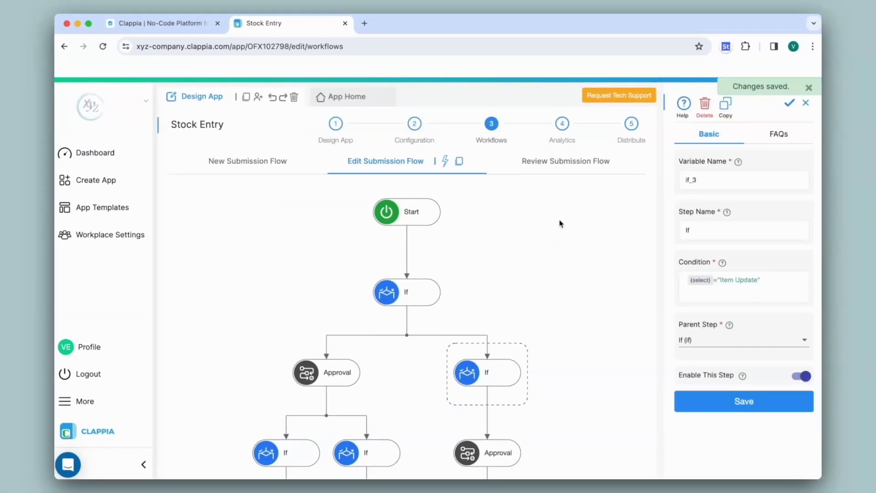
pyautogui.click(705, 104)
pyautogui.click(529, 114)
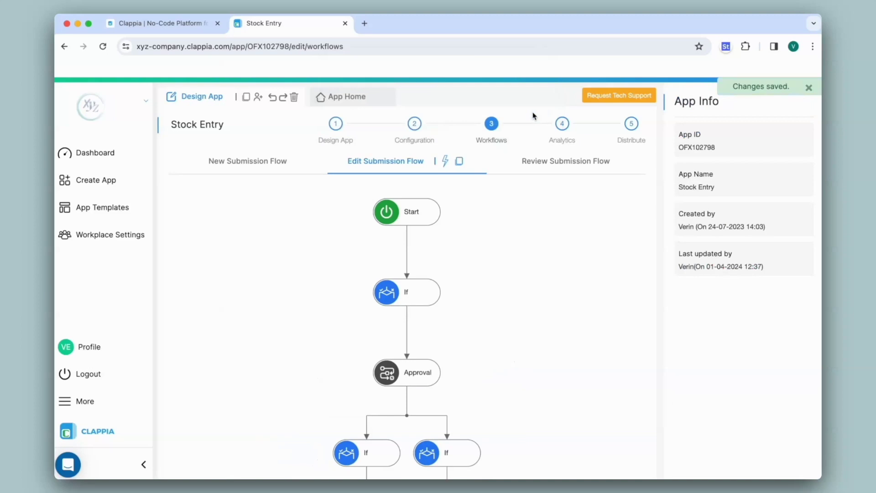